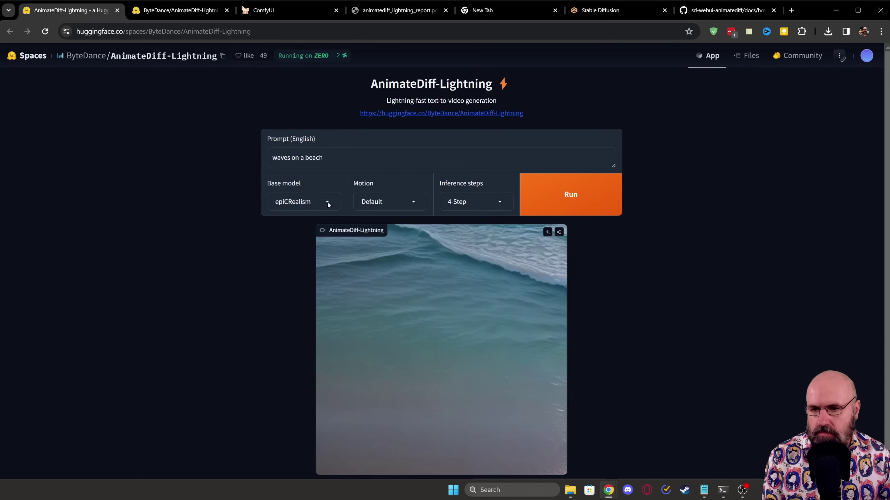
# Check the demo's Base model options and leave epiCRealism selected
pyautogui.click(299, 201)
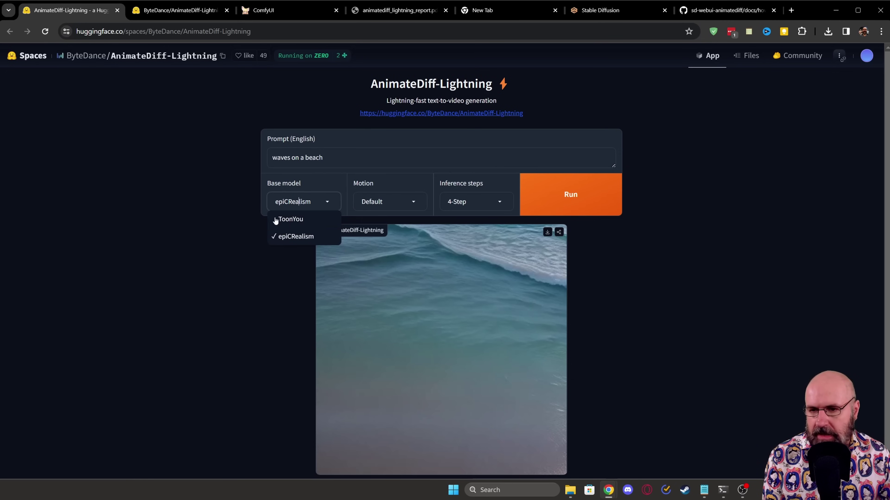
pyautogui.click(214, 201)
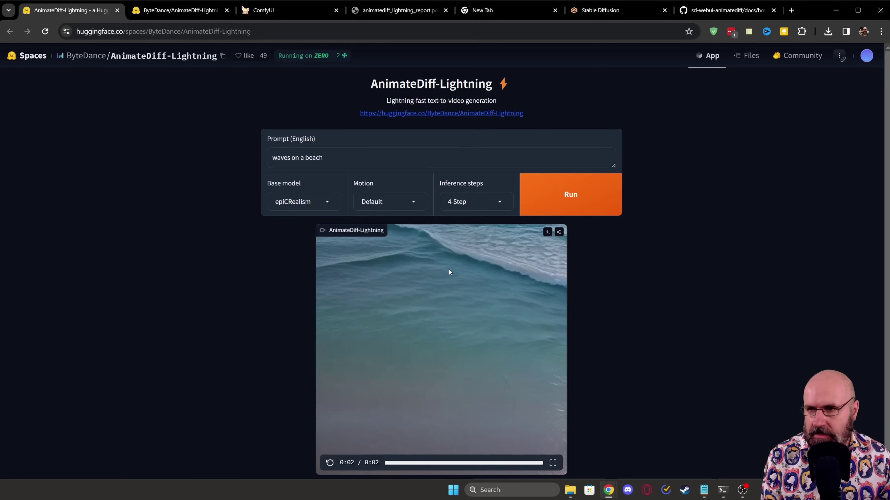
# Go to the ByteDance/AnimateDiff-Lightning repository's Files and versions list
pyautogui.click(166, 14)
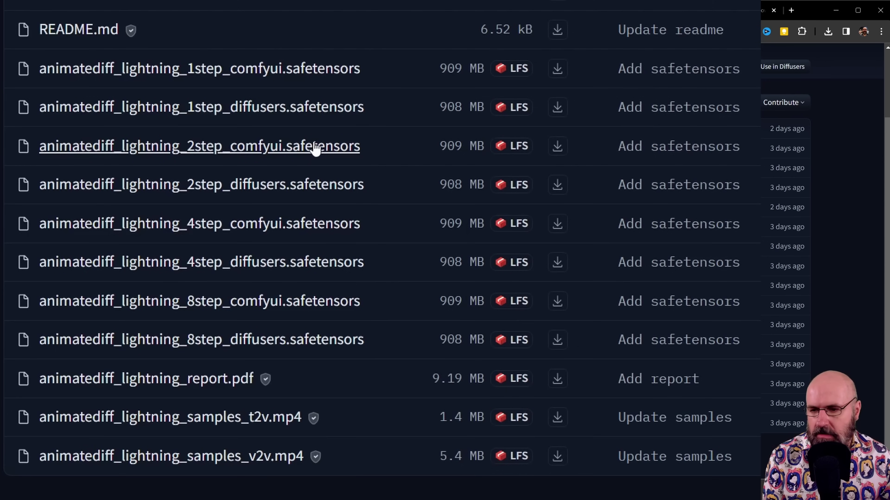
# Open animatediff_lightning_report.pdf, browse its example figures, then return to the Stable Diffusion tab
pyautogui.click(223, 382)
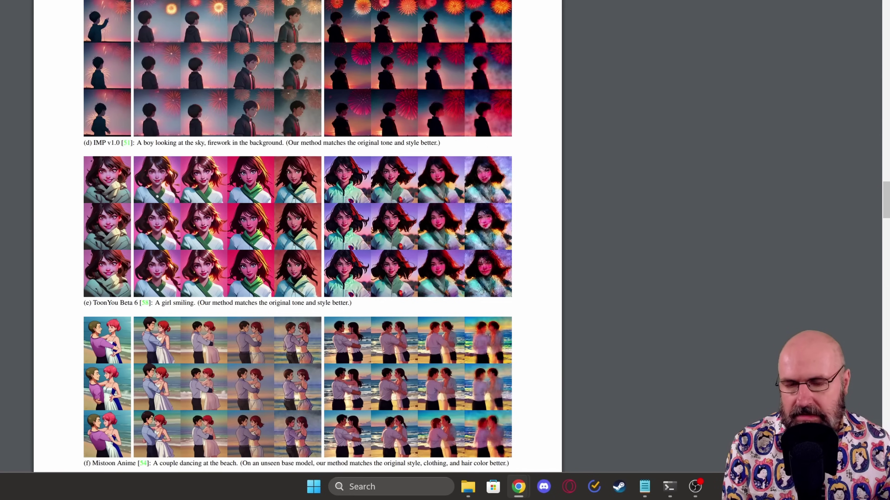
pyautogui.scroll(-10, 82, 211)
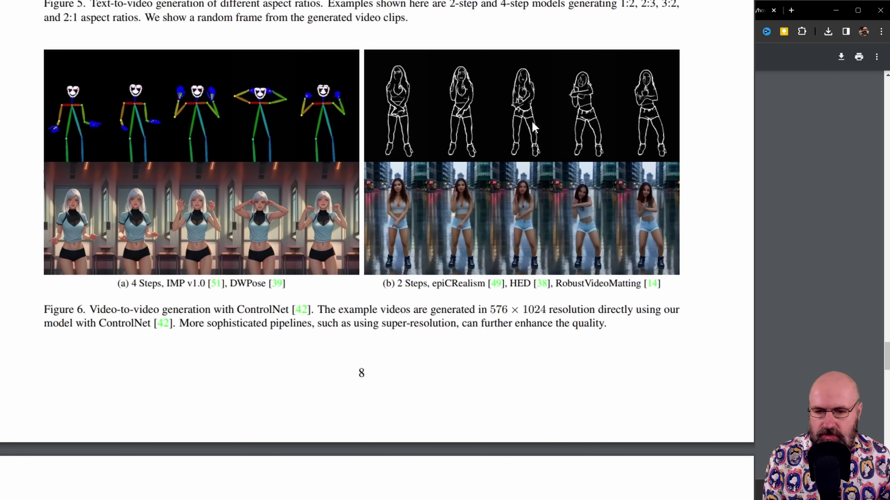
pyautogui.scroll(10, 495, 297)
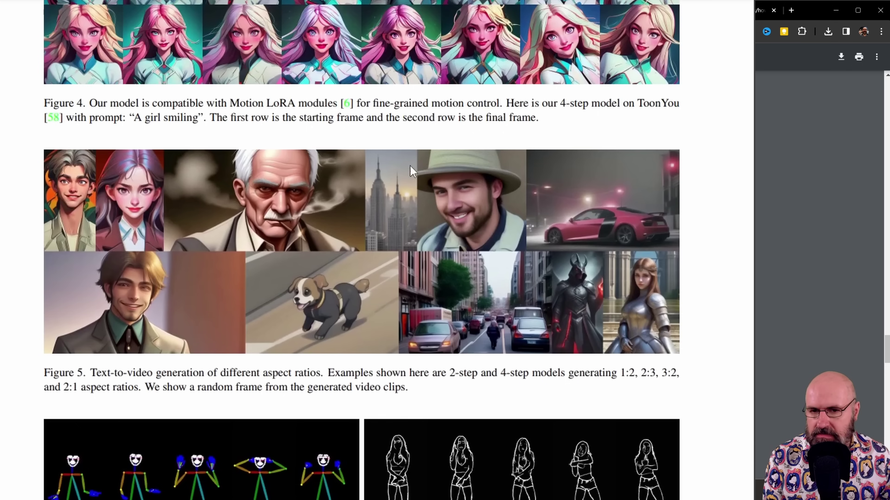
pyautogui.scroll(5, 433, 404)
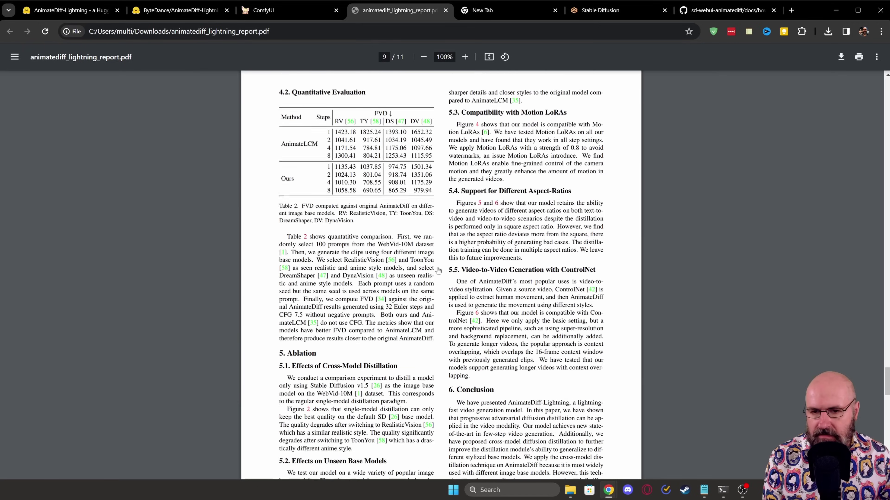
pyautogui.scroll(-1, 386, 157)
pyautogui.scroll(-3, 464, 319)
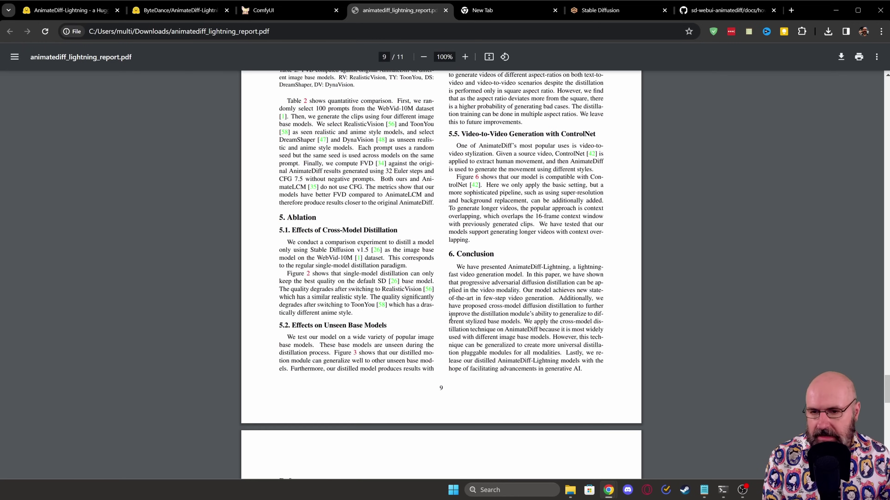
pyautogui.hotkey('ctrl', 'Tab')
pyautogui.hotkey('ctrl', 'Tab')
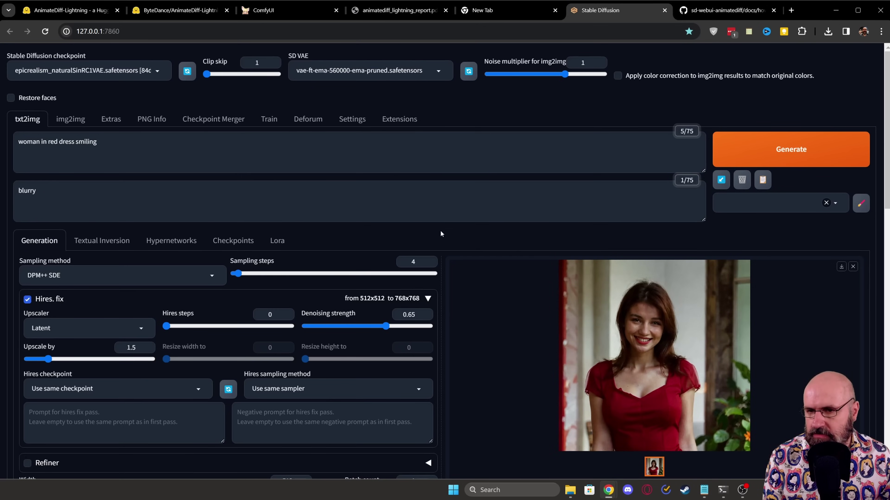
# Review installed extensions, load and search the Available list, then return to Installed
pyautogui.click(394, 120)
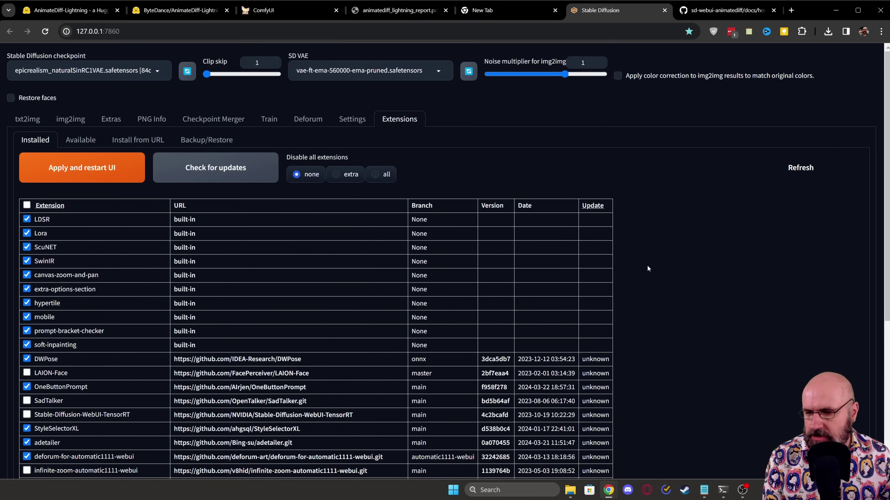
pyautogui.scroll(-5, 646, 265)
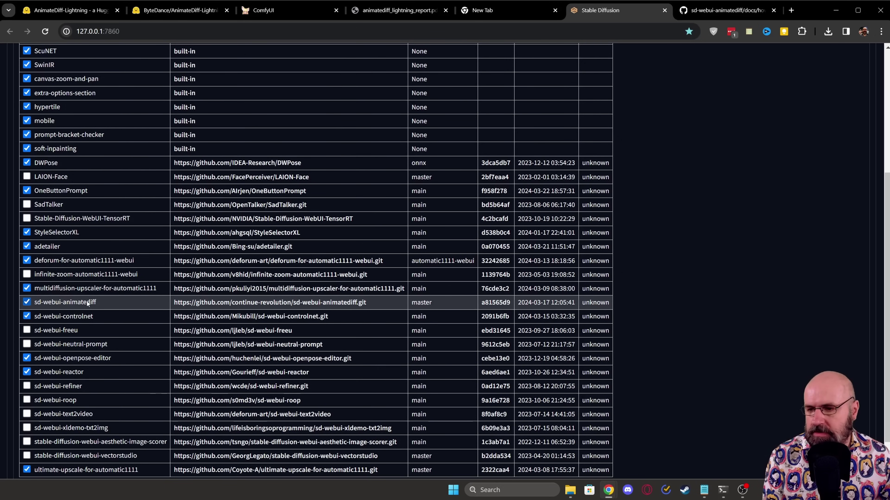
pyautogui.scroll(5, 87, 303)
pyautogui.click(87, 148)
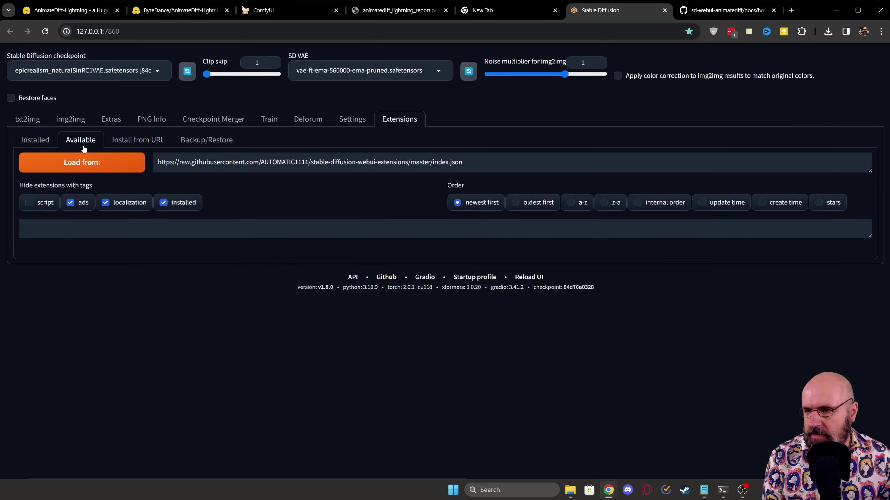
pyautogui.click(82, 162)
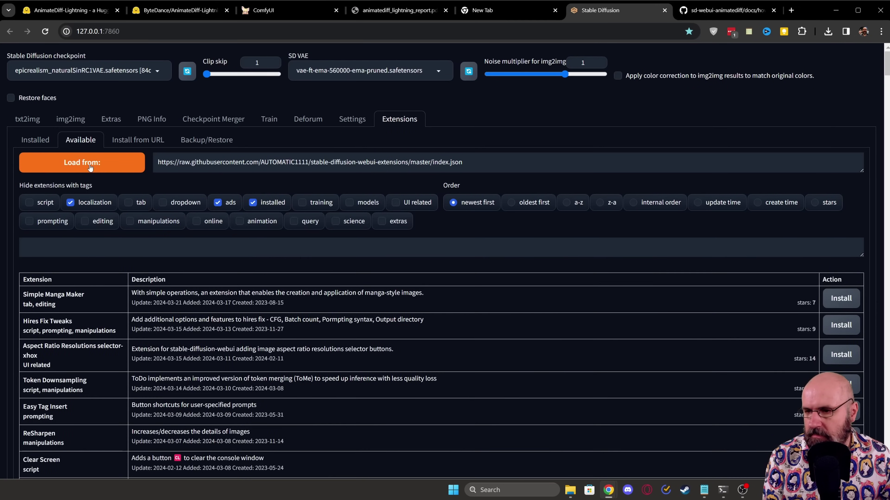
pyautogui.click(26, 246)
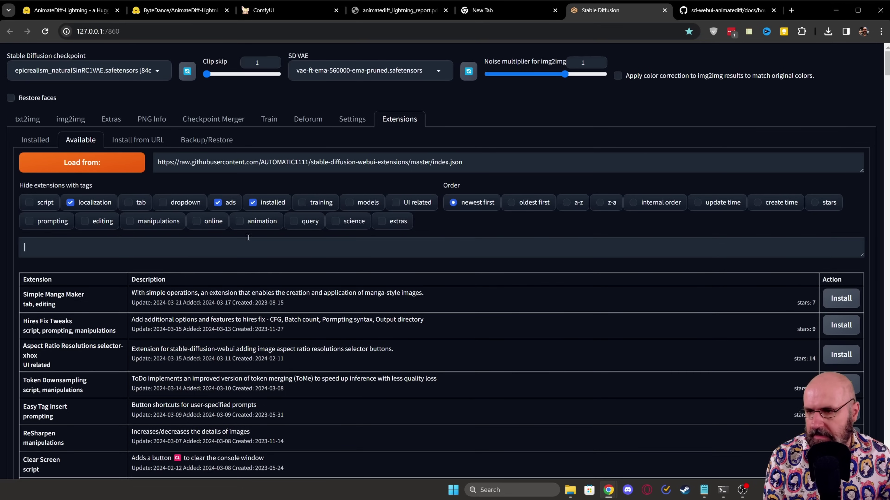
pyautogui.click(37, 141)
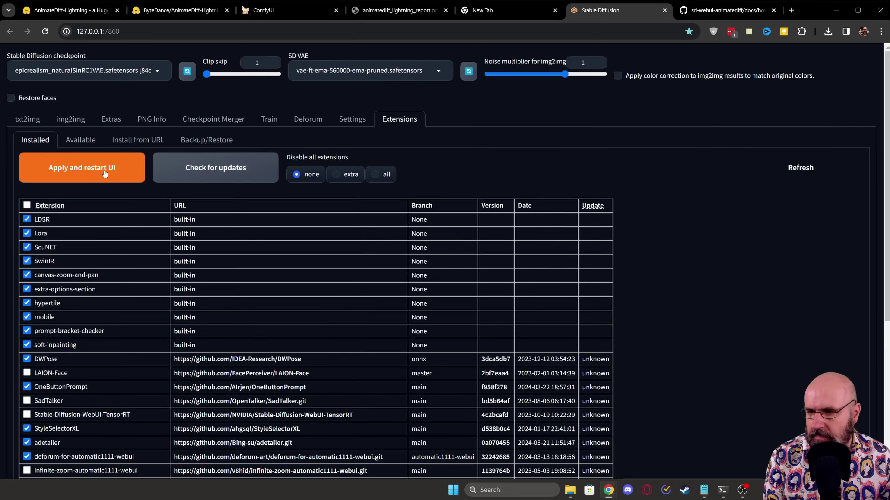
# Return to txt2img and disable Hires. fix, keeping 512x512 at 4 steps
pyautogui.click(23, 120)
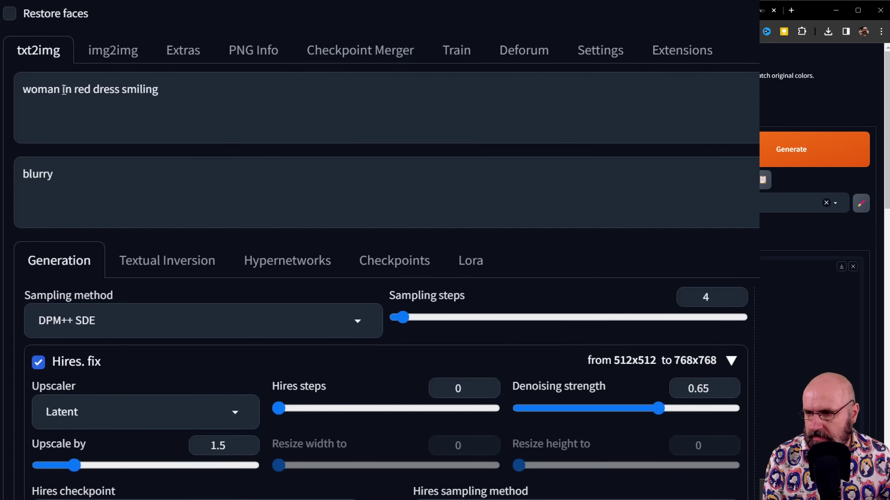
pyautogui.scroll(-5, 224, 155)
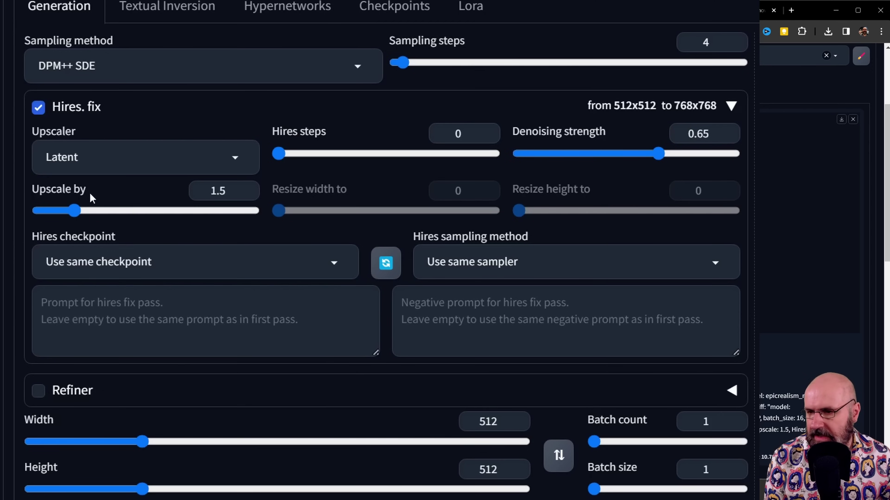
pyautogui.click(39, 108)
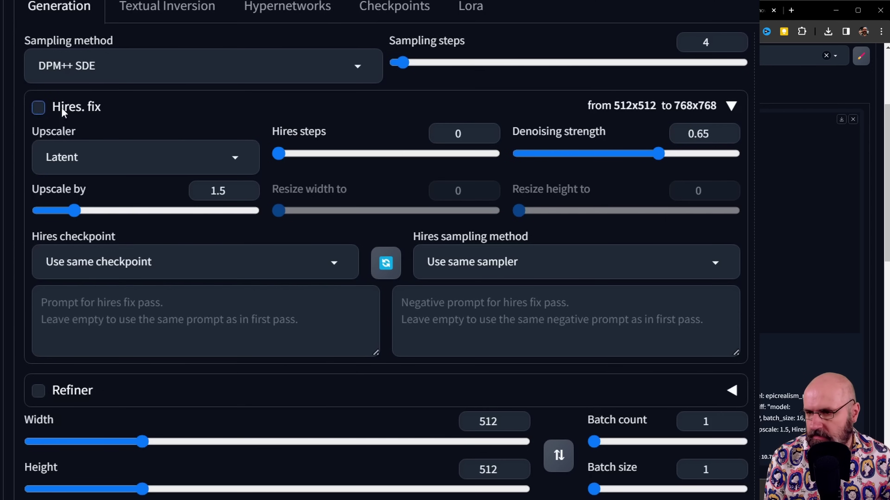
pyautogui.click(88, 112)
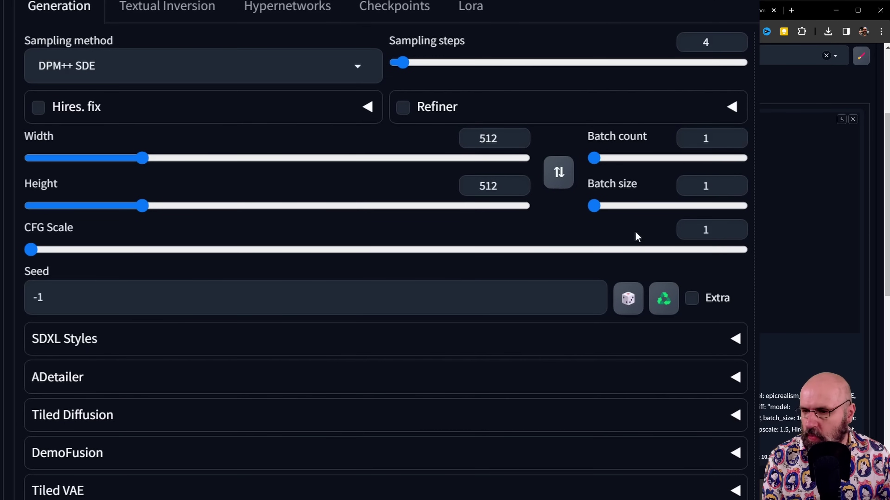
# Review the AnimateDiff panel's 4-step Lightning module and view the red-dress output full-size
pyautogui.scroll(-3, 427, 228)
pyautogui.scroll(-2, 427, 228)
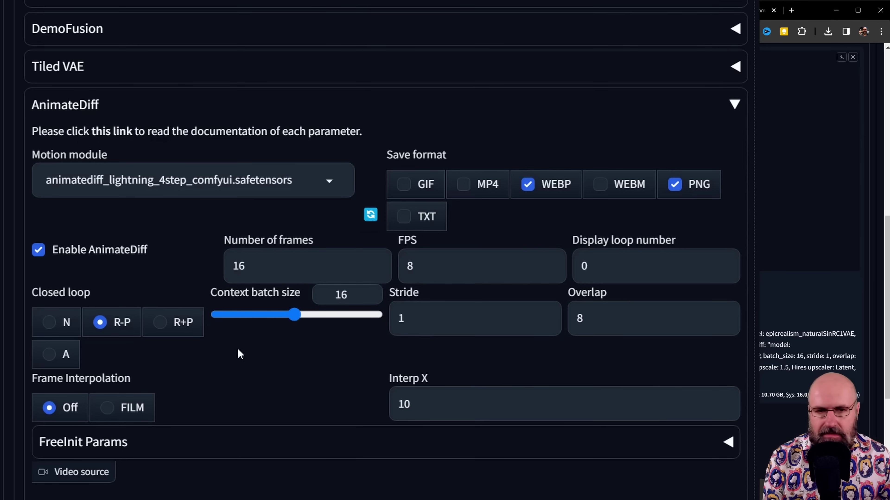
pyautogui.click(697, 151)
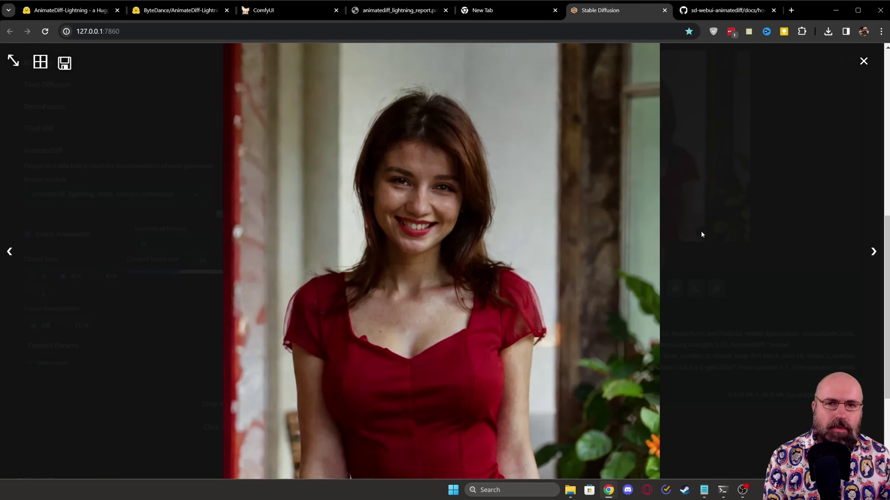
# In ComfyUI, bring the GMFSS Fortuna VFI and Video Combine nodes into view, moving the queue panel aside
pyautogui.click(276, 10)
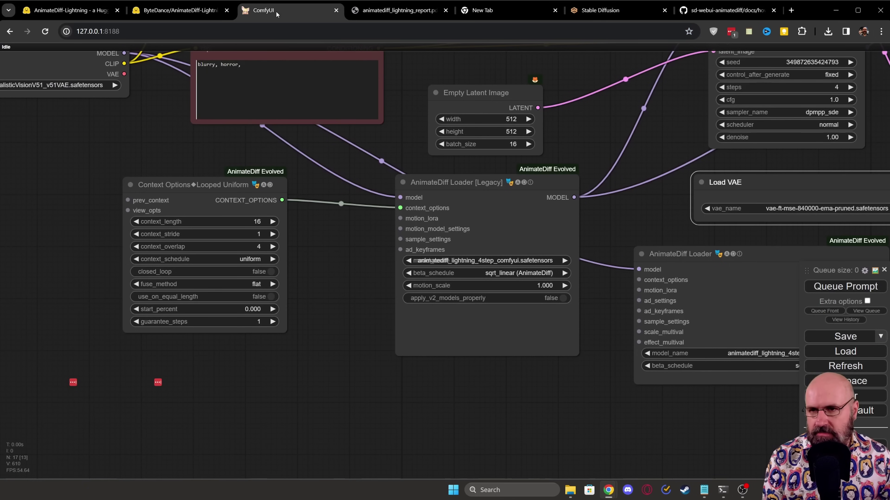
pyautogui.scroll(-5, 381, 190)
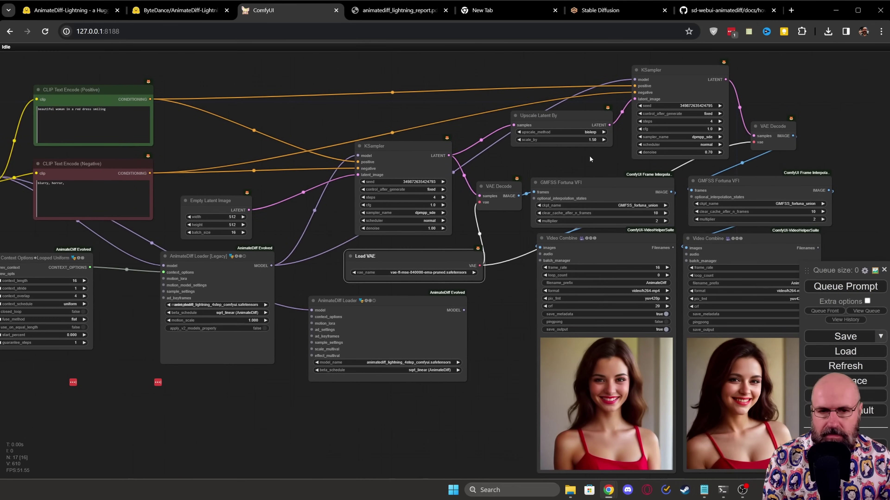
pyautogui.moveTo(589, 159); pyautogui.dragTo(488, 158)
pyautogui.scroll(8, 536, 173)
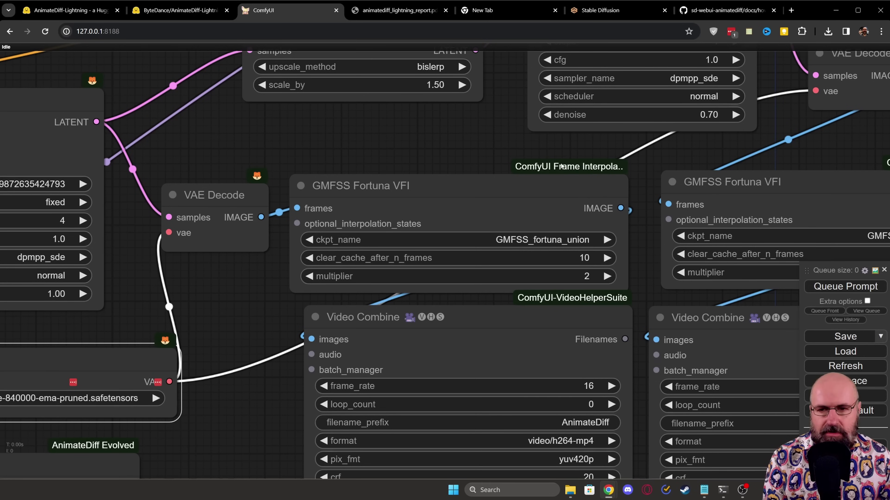
pyautogui.moveTo(848, 273); pyautogui.dragTo(511, 115)
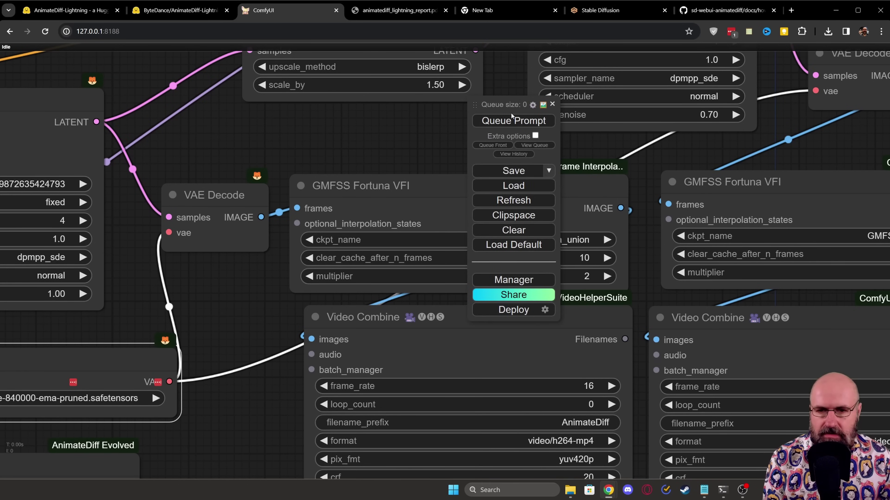
pyautogui.click(513, 280)
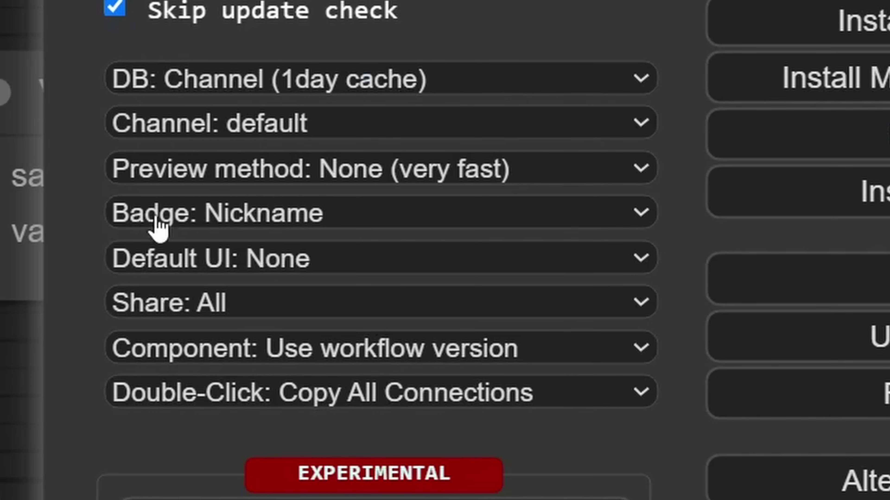
pyautogui.moveTo(265, 218)
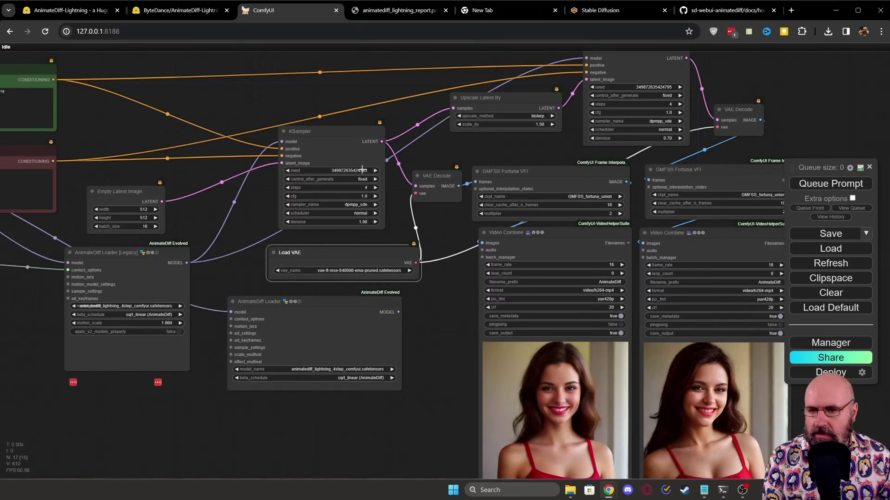
# Move the Looped Uniform context options node slightly lower
pyautogui.scroll(-3, 392, 150)
pyautogui.scroll(5, 392, 151)
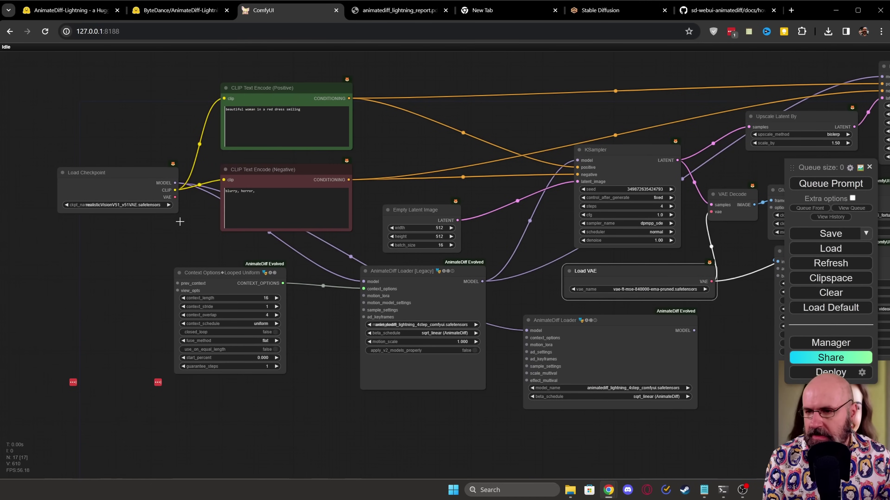
pyautogui.scroll(3, 98, 218)
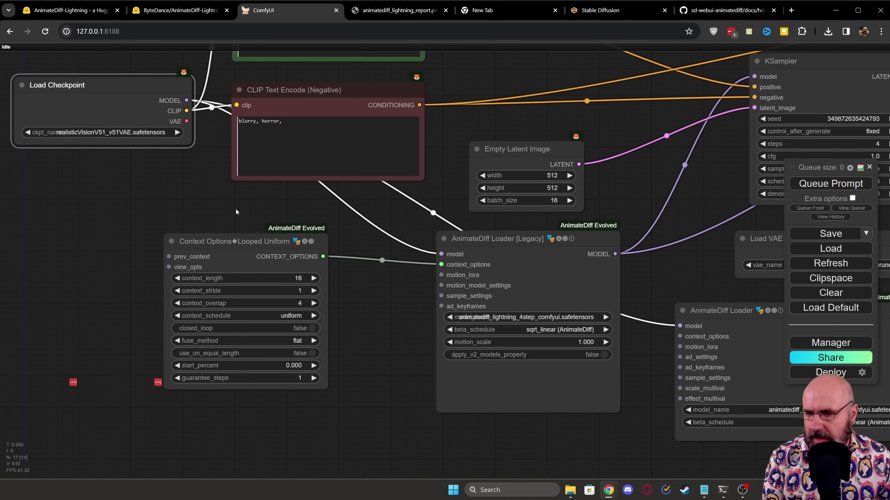
pyautogui.moveTo(238, 242)
pyautogui.mouseDown()
pyautogui.moveTo(237, 223)
pyautogui.moveTo(236, 241)
pyautogui.moveTo(245, 238)
pyautogui.mouseUp()
pyautogui.scroll(5, 241, 224)
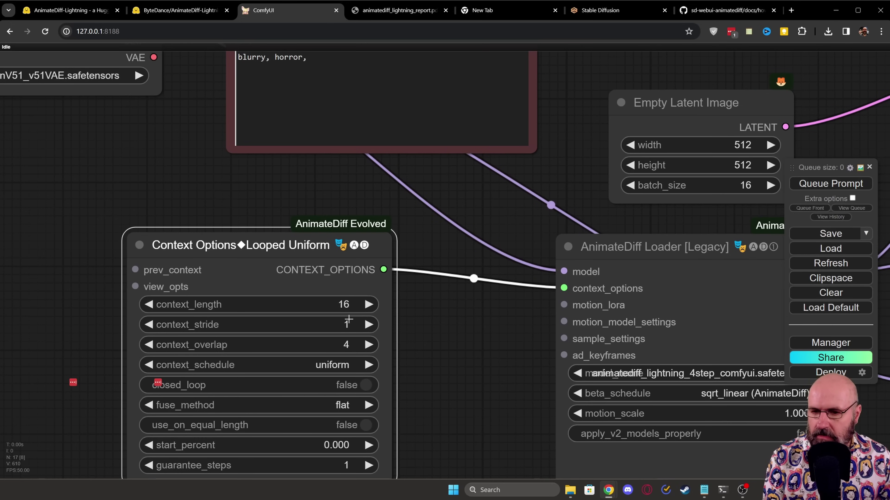
pyautogui.moveTo(296, 263); pyautogui.dragTo(296, 273)
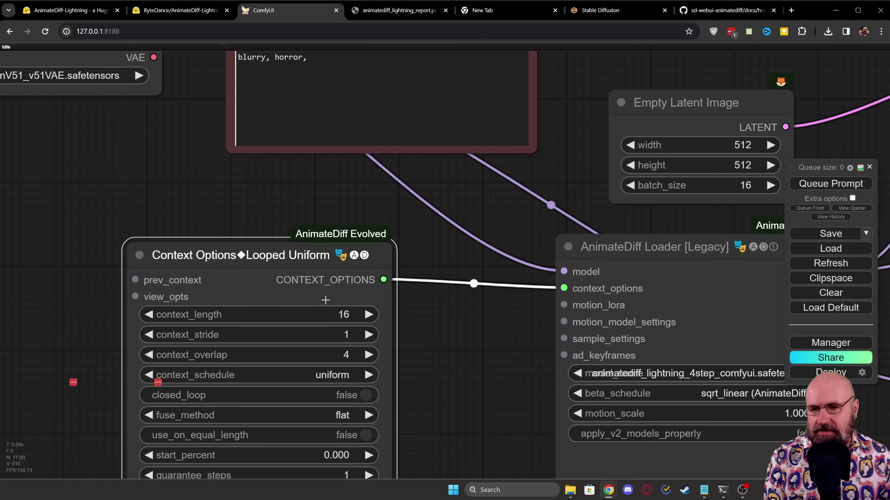
# Pan the graph to review the Empty Latent Image and Context Options nodes
pyautogui.scroll(-5, 443, 320)
pyautogui.moveTo(444, 320); pyautogui.dragTo(304, 285)
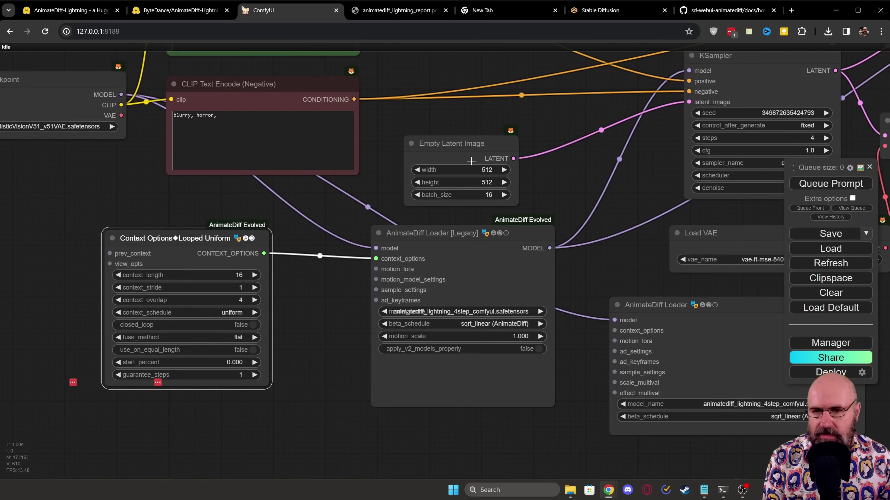
pyautogui.scroll(5, 479, 178)
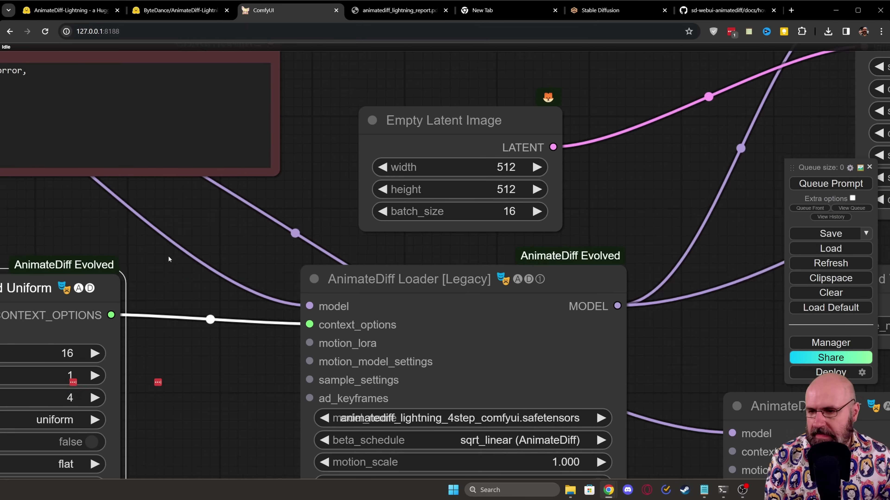
pyautogui.moveTo(37, 345); pyautogui.dragTo(229, 315)
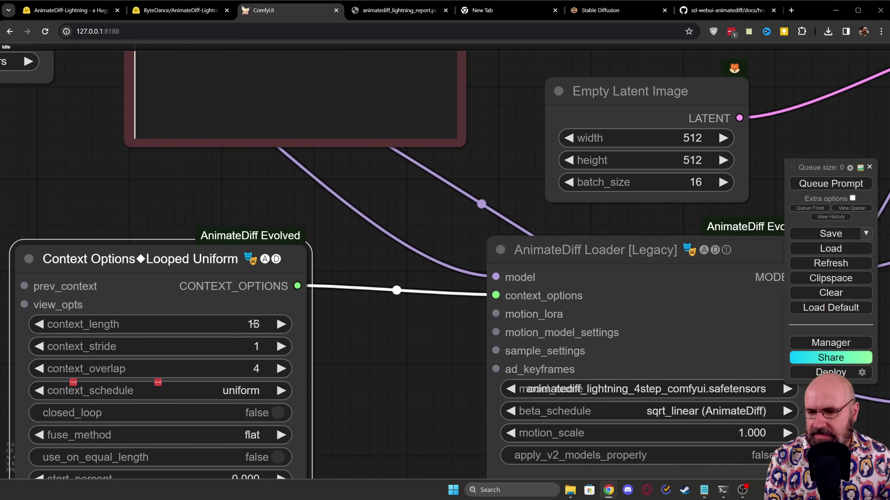
pyautogui.scroll(-4, 334, 256)
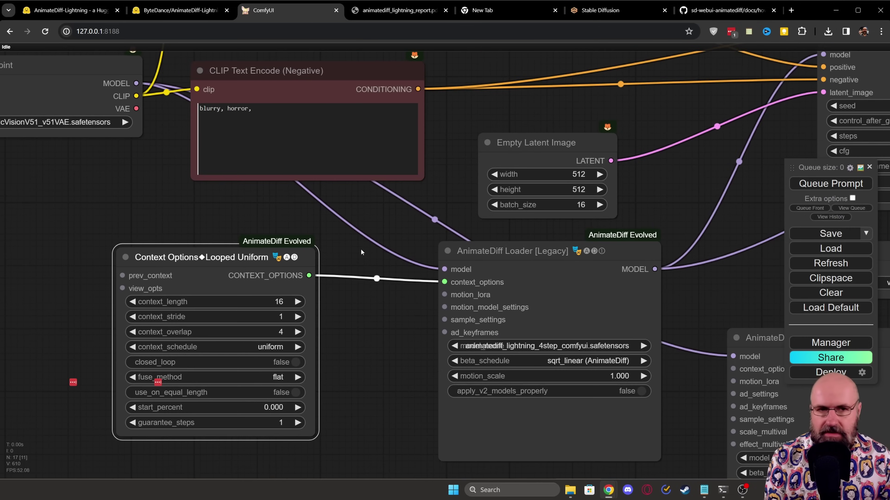
pyautogui.scroll(2, 361, 251)
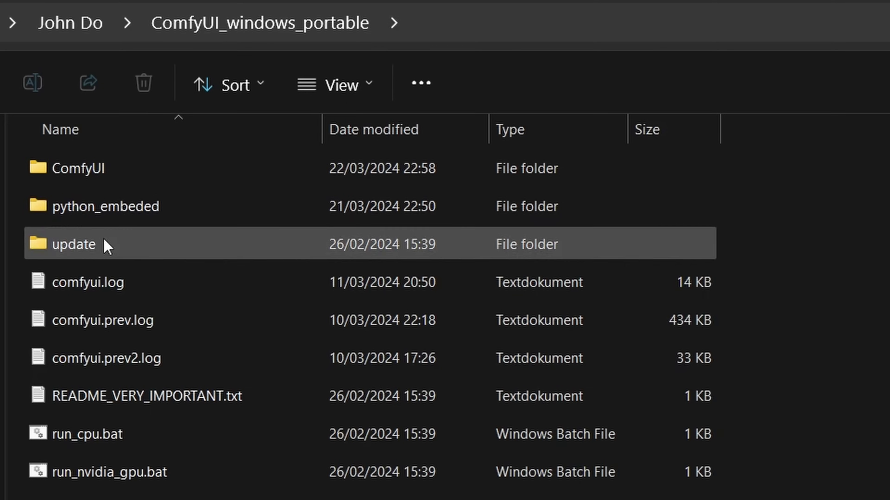
# Browse to ComfyUI\custom_nodes\ComfyUI-AnimateDiff-Evolved\models and select the 4-step lightning safetensors file
pyautogui.doubleClick(96, 172)
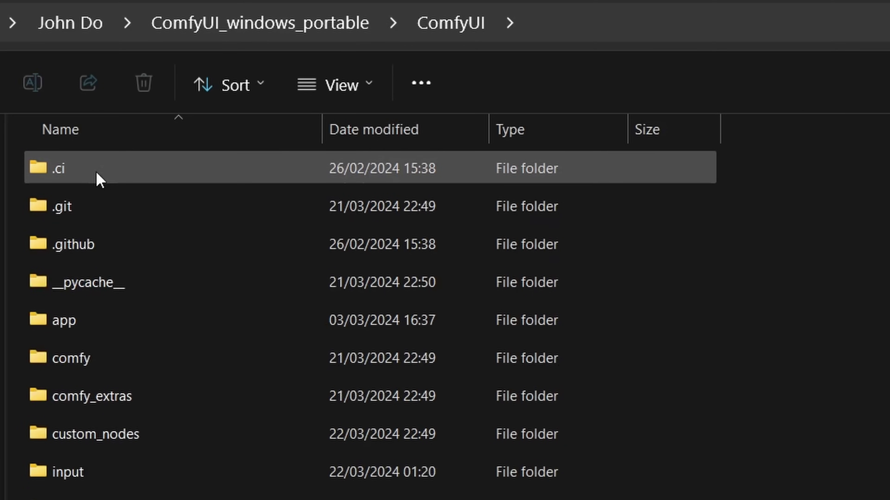
pyautogui.doubleClick(115, 443)
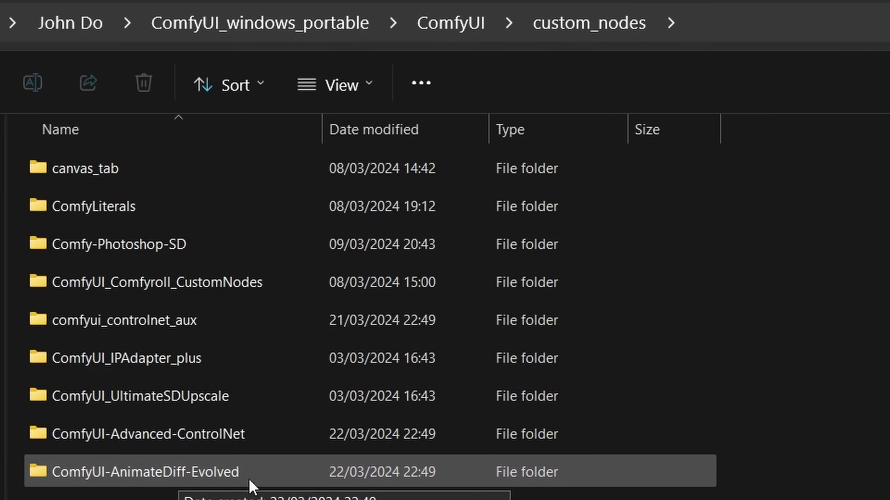
pyautogui.doubleClick(190, 482)
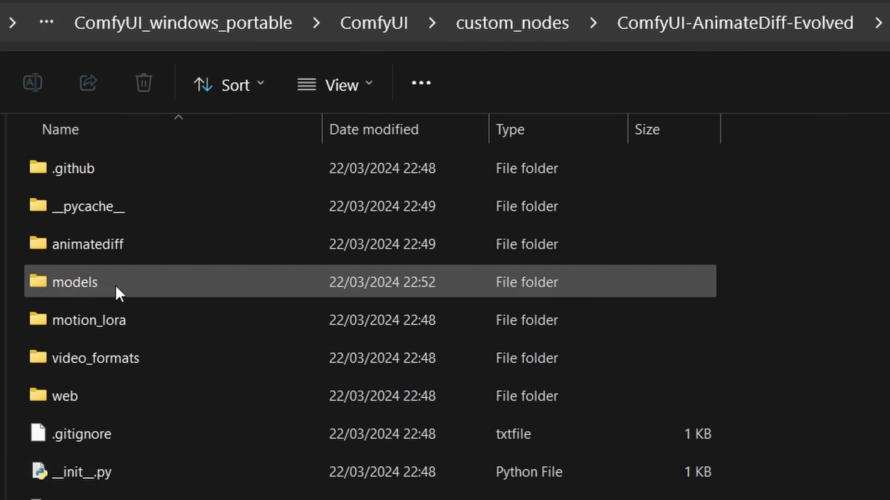
pyautogui.doubleClick(113, 296)
pyautogui.click(154, 216)
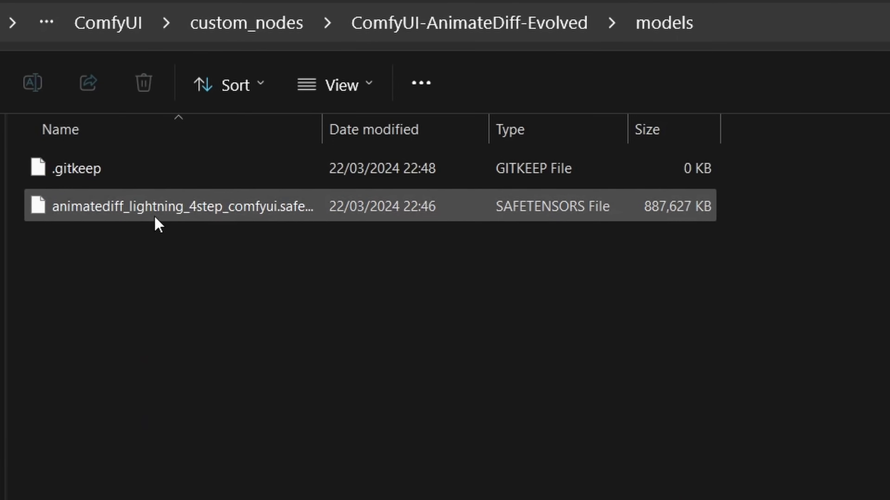
pyautogui.click(162, 225)
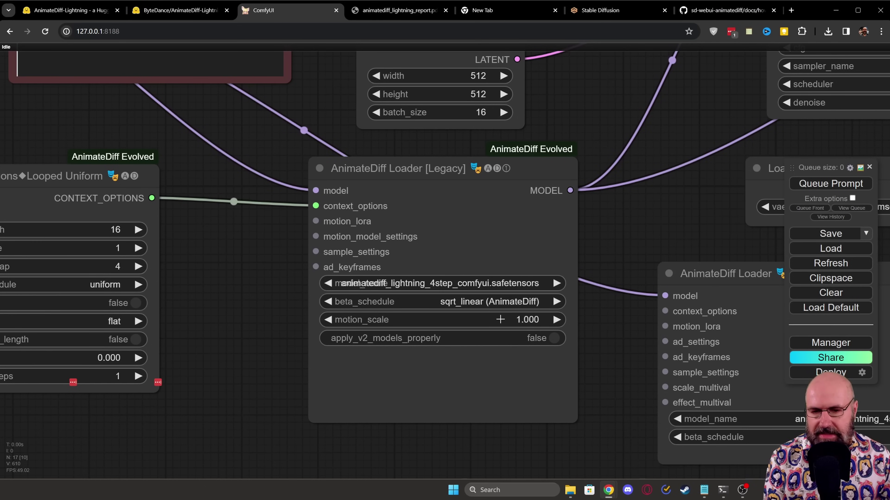
# Delete the extra non-legacy AnimateDiff Loader node, keeping the legacy loader
pyautogui.moveTo(602, 213); pyautogui.dragTo(327, 332)
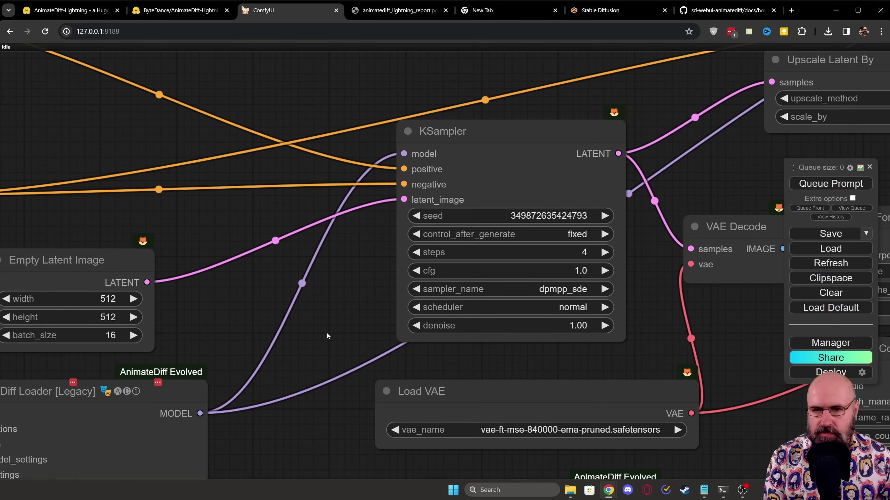
pyautogui.moveTo(647, 246); pyautogui.dragTo(622, 225)
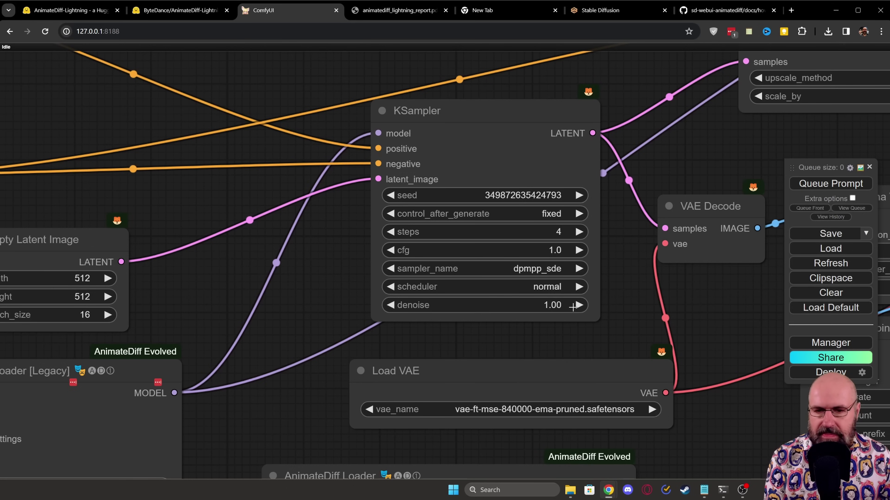
pyautogui.moveTo(574, 363); pyautogui.dragTo(539, 166)
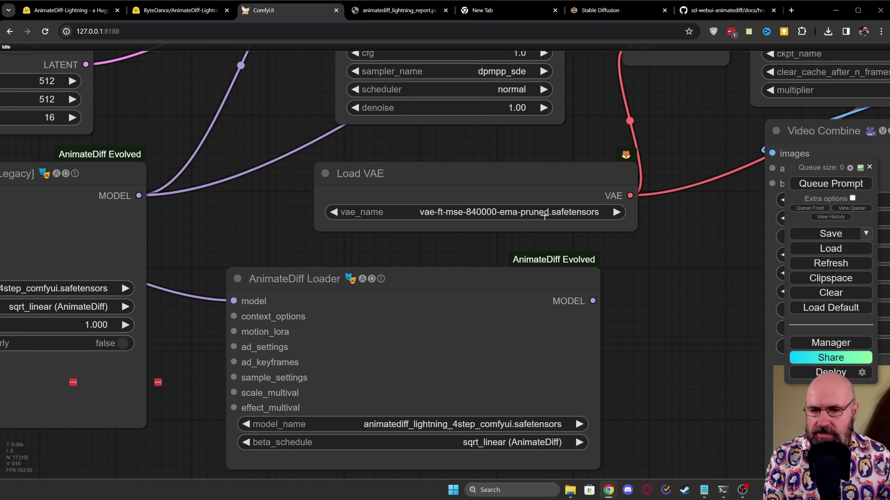
pyautogui.moveTo(501, 286)
pyautogui.mouseDown()
pyautogui.moveTo(512, 223)
pyautogui.moveTo(500, 290)
pyautogui.mouseUp()
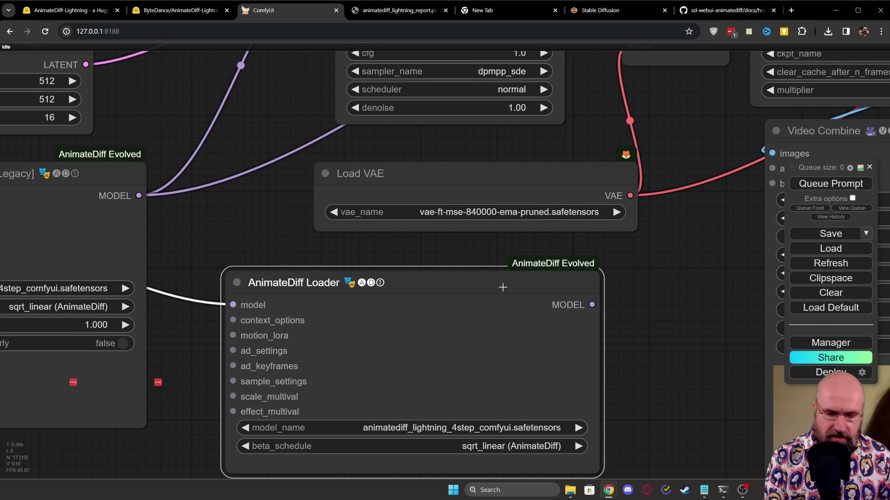
pyautogui.press('Delete')
pyautogui.moveTo(674, 256); pyautogui.dragTo(219, 279)
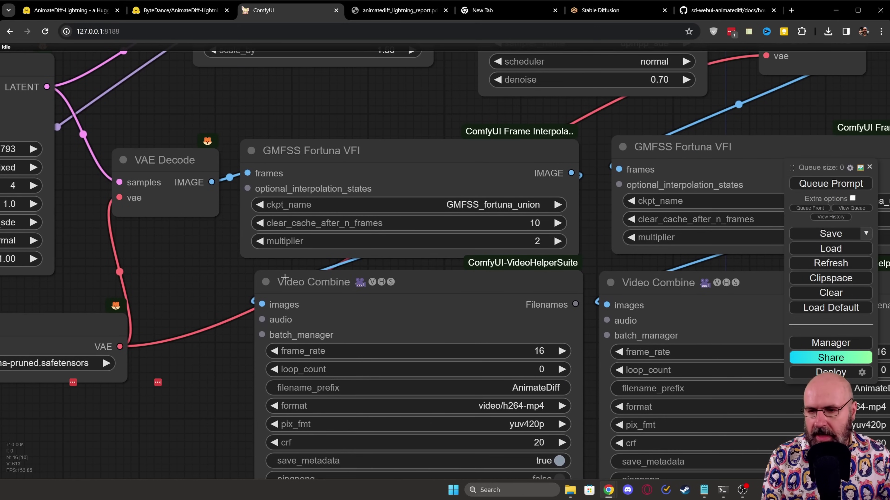
# Nudge the VAE Decode node up-left and the GMFSS Fortuna VFI node slightly right
pyautogui.moveTo(284, 277); pyautogui.dragTo(265, 286)
pyautogui.click(253, 194)
pyautogui.moveTo(253, 194); pyautogui.dragTo(245, 189)
pyautogui.moveTo(427, 156); pyautogui.dragTo(338, 140)
pyautogui.moveTo(295, 167); pyautogui.dragTo(313, 163)
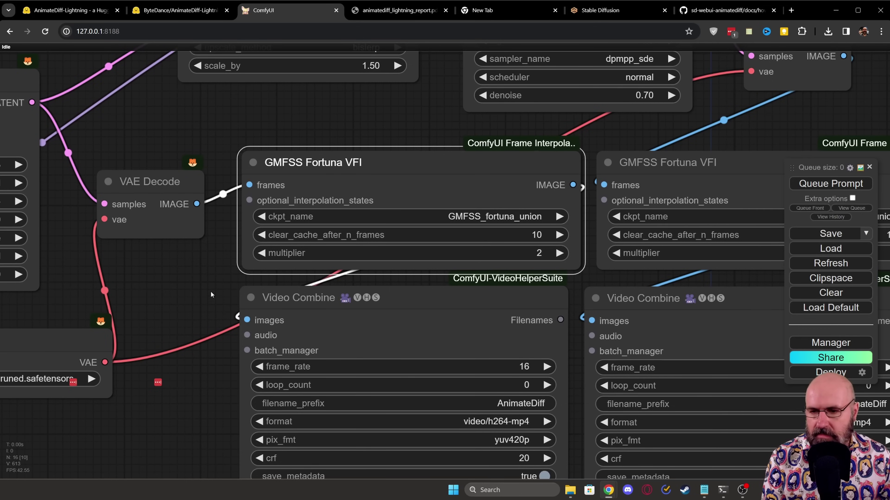
# Centre the two Video Combine previews, zoom in to compare the clips, then zoom out to the full graph
pyautogui.moveTo(211, 294); pyautogui.dragTo(191, 185)
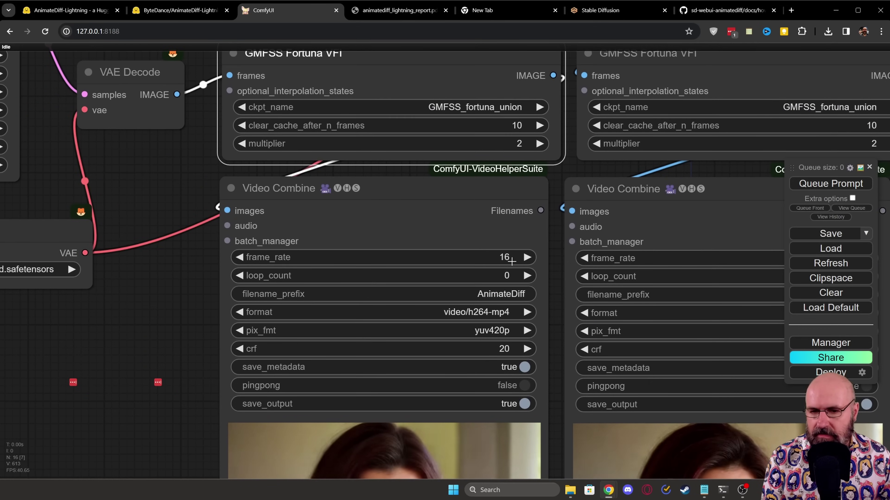
pyautogui.moveTo(147, 317); pyautogui.dragTo(154, 35)
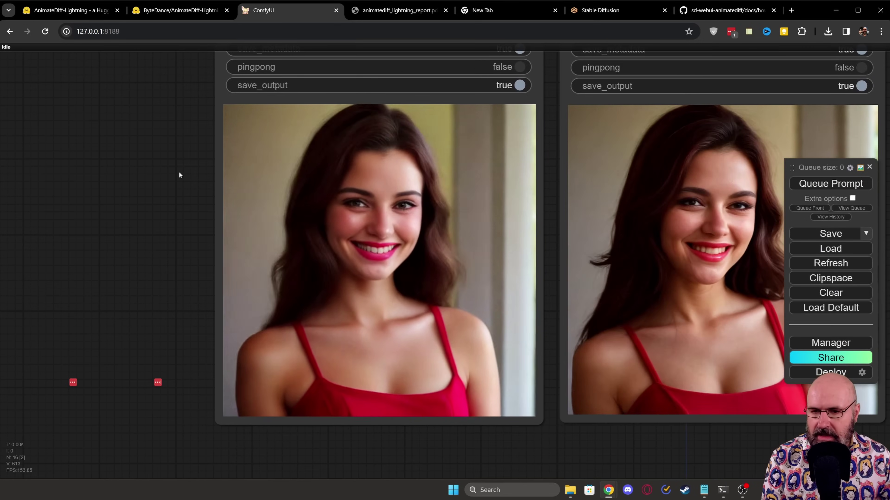
pyautogui.moveTo(179, 175); pyautogui.dragTo(48, 161)
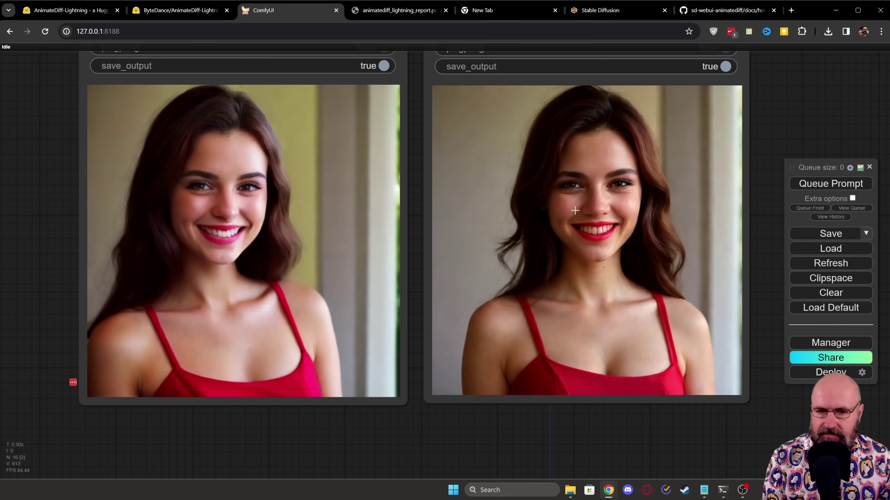
pyautogui.scroll(8, 575, 211)
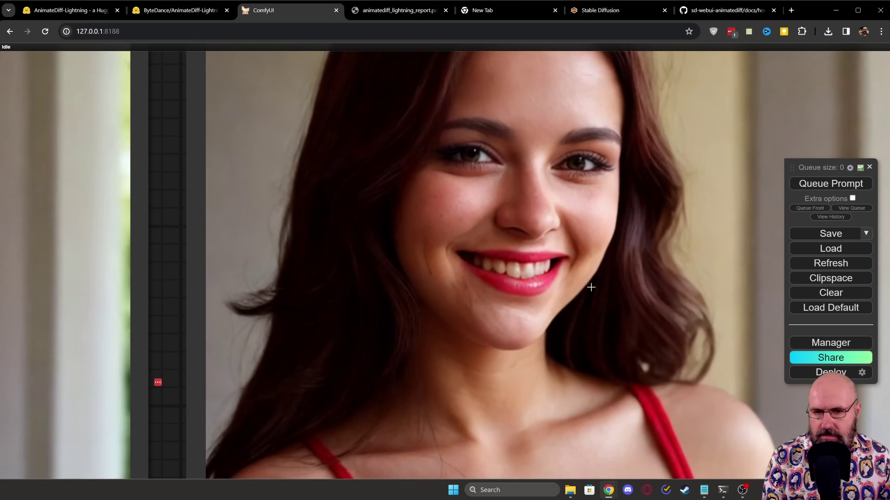
pyautogui.scroll(-8, 591, 287)
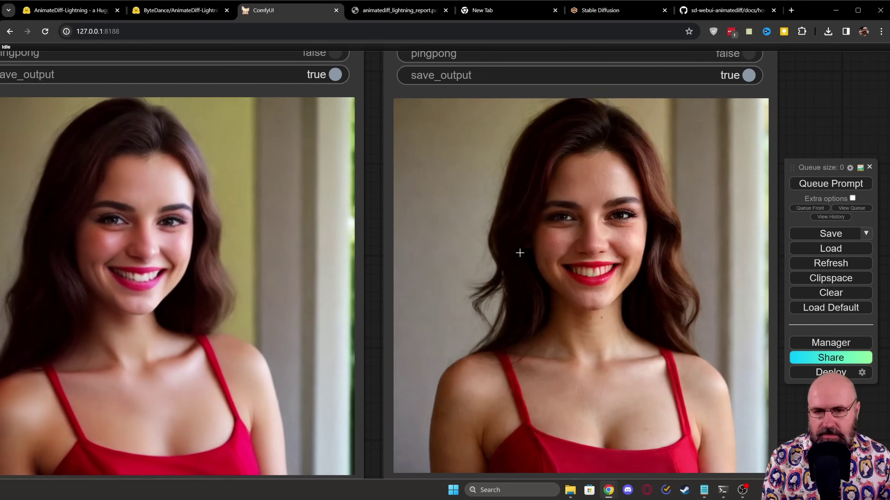
pyautogui.moveTo(817, 82); pyautogui.dragTo(778, 160)
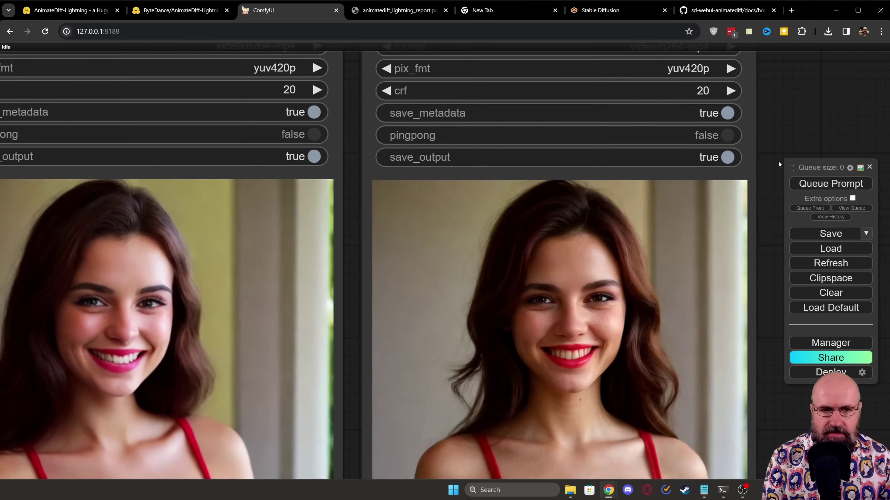
pyautogui.scroll(-4, 784, 105)
pyautogui.scroll(-6, 212, 249)
pyautogui.moveTo(212, 250); pyautogui.dragTo(621, 400)
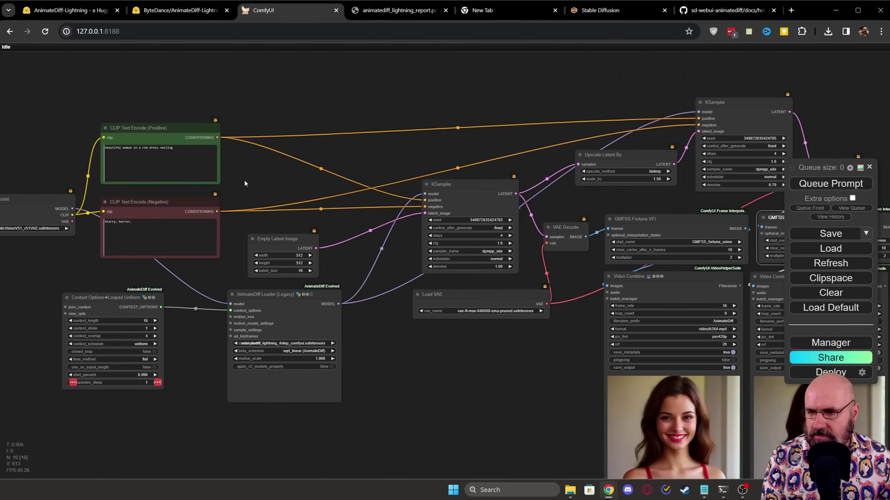
pyautogui.moveTo(245, 183); pyautogui.dragTo(360, 186)
pyautogui.scroll(6, 254, 166)
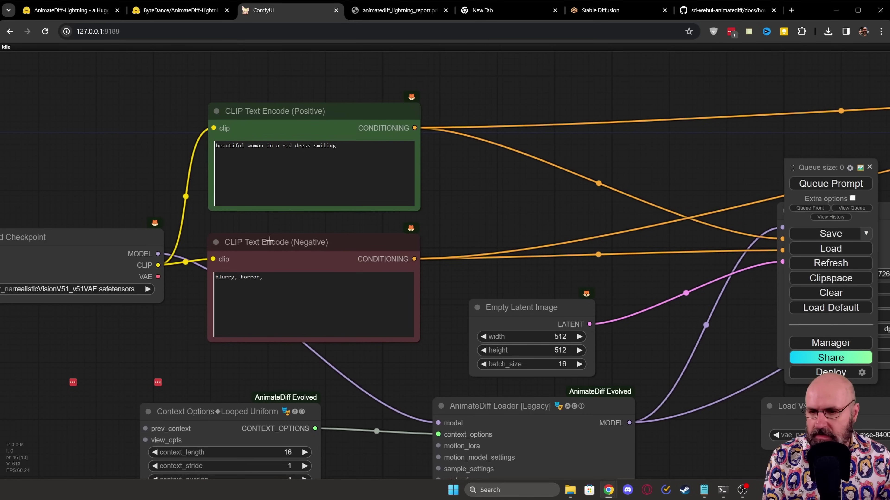
pyautogui.moveTo(613, 389); pyautogui.dragTo(217, 275)
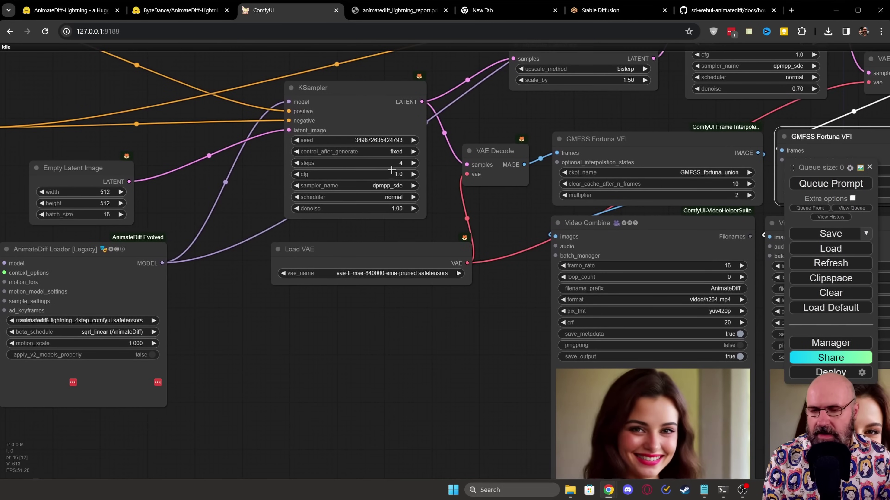
pyautogui.moveTo(520, 315); pyautogui.dragTo(234, 171)
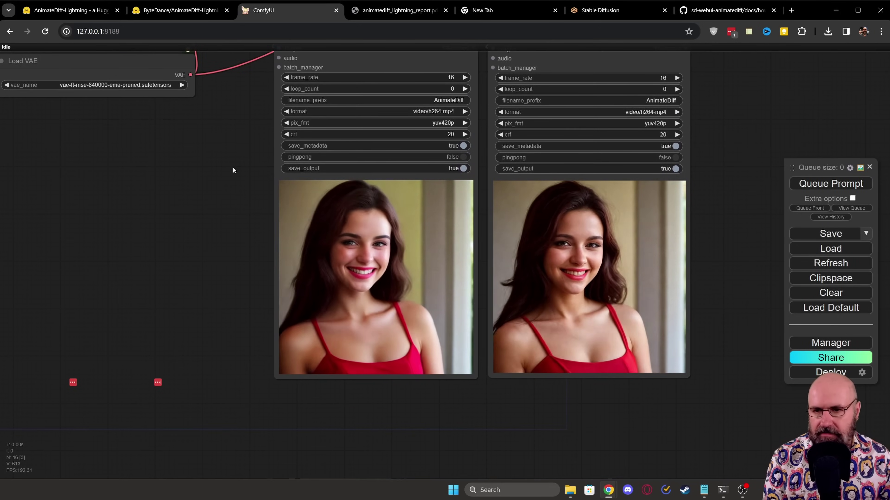